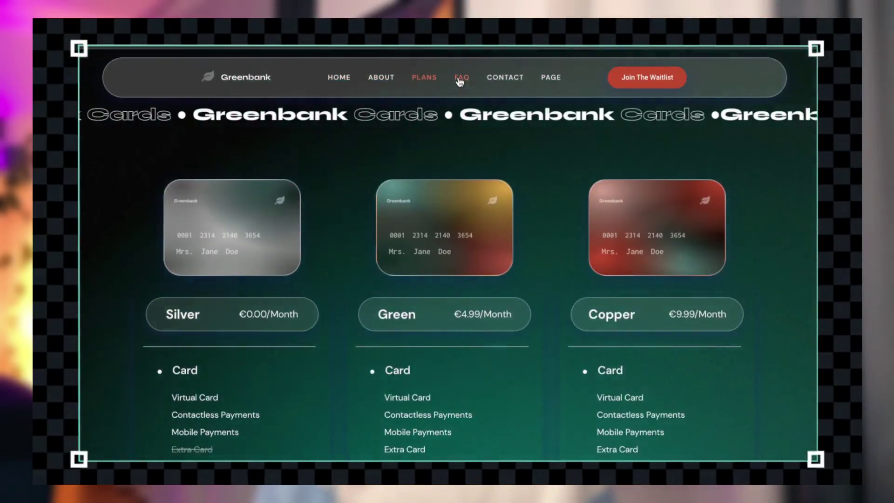
# Test the ABOUT, PLANS and CONTACT nav links, ending back at the hero section.
pyautogui.click(460, 79)
pyautogui.click(502, 80)
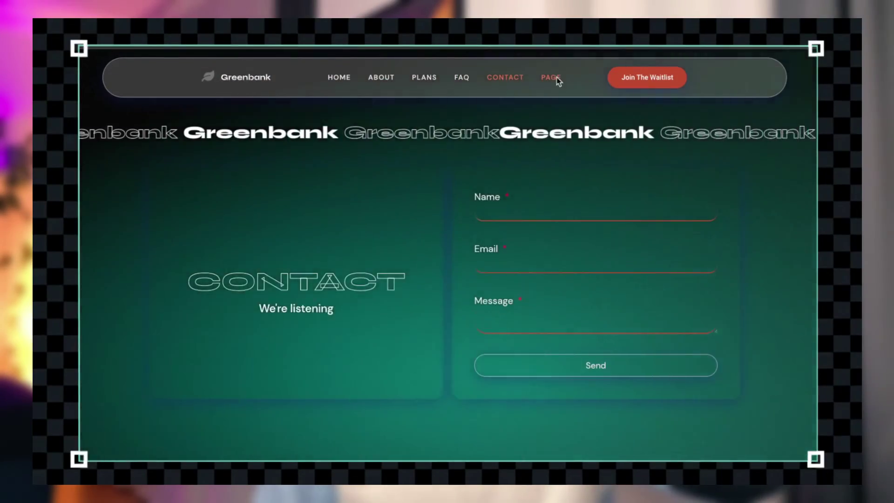
pyautogui.click(558, 82)
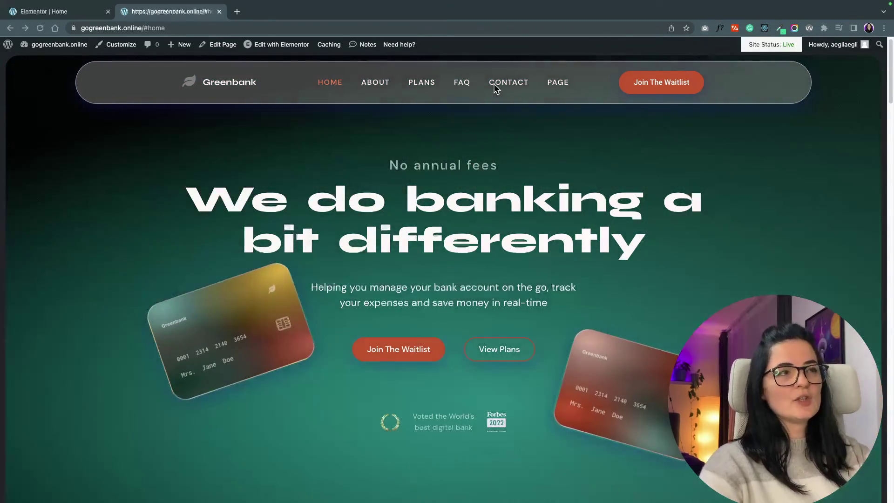
# Scroll the home page, then follow ABOUT, PLANS, FAQ, CONTACT and PAGE to Another page's people section.
pyautogui.scroll(-20, 628, 218)
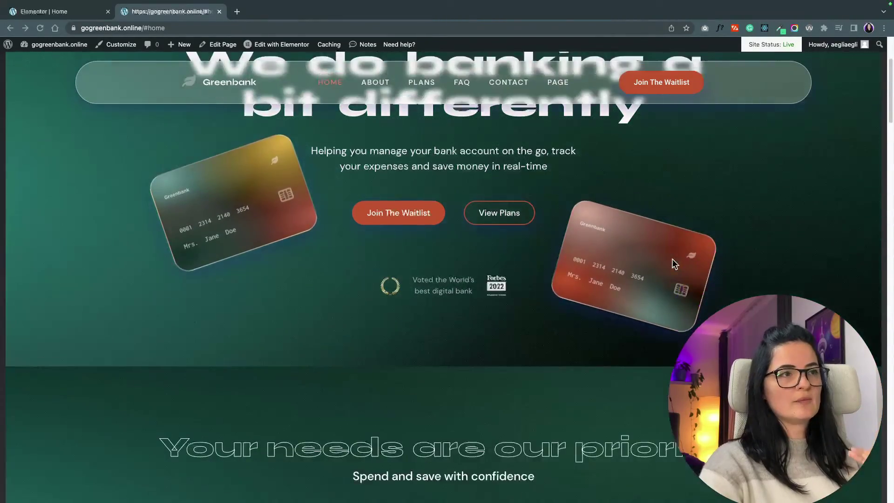
pyautogui.scroll(-20, 672, 264)
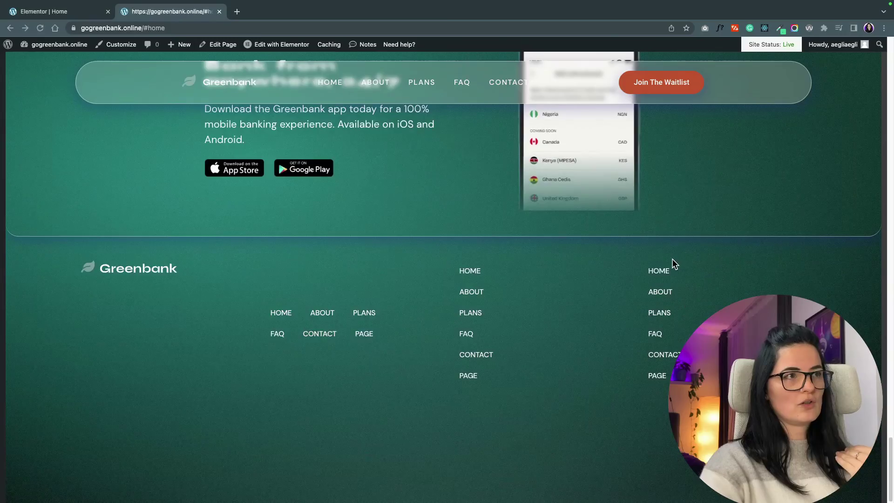
pyautogui.click(671, 261)
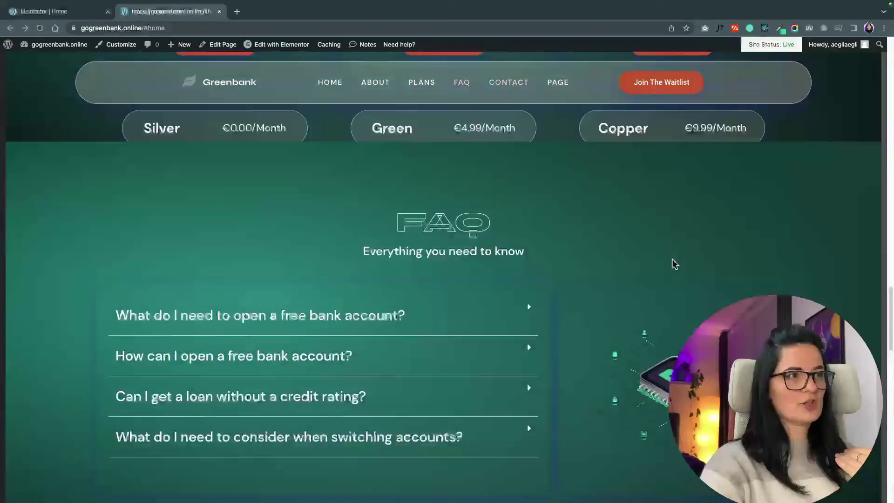
pyautogui.click(376, 85)
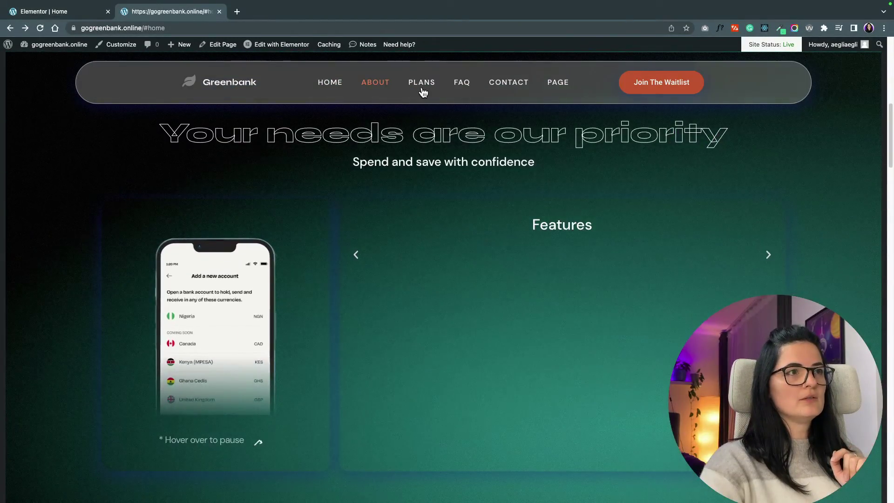
pyautogui.click(423, 89)
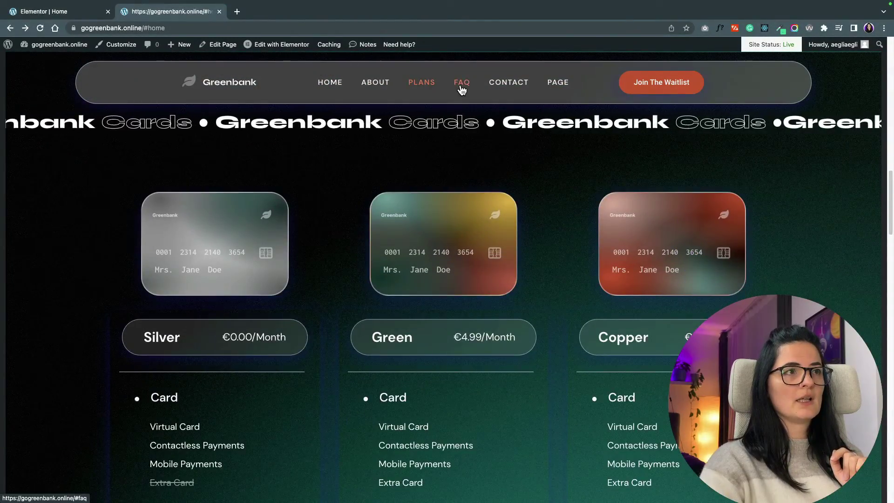
pyautogui.click(462, 88)
pyautogui.click(501, 88)
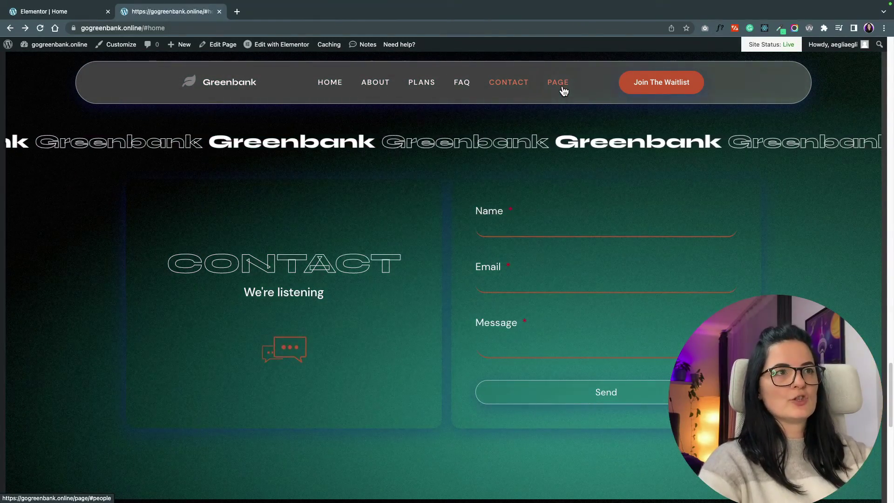
pyautogui.click(563, 88)
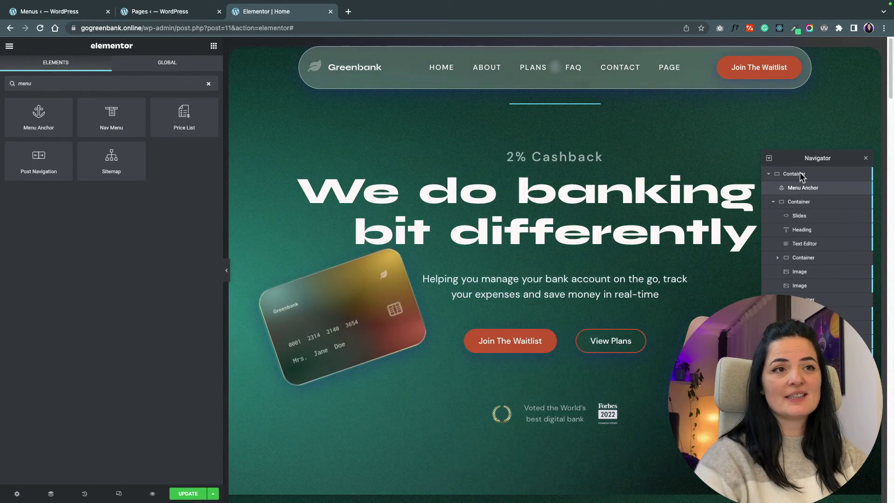
# Select the top container's Menu Anchor in the Navigator to view its 'home' anchor ID.
pyautogui.click(801, 177)
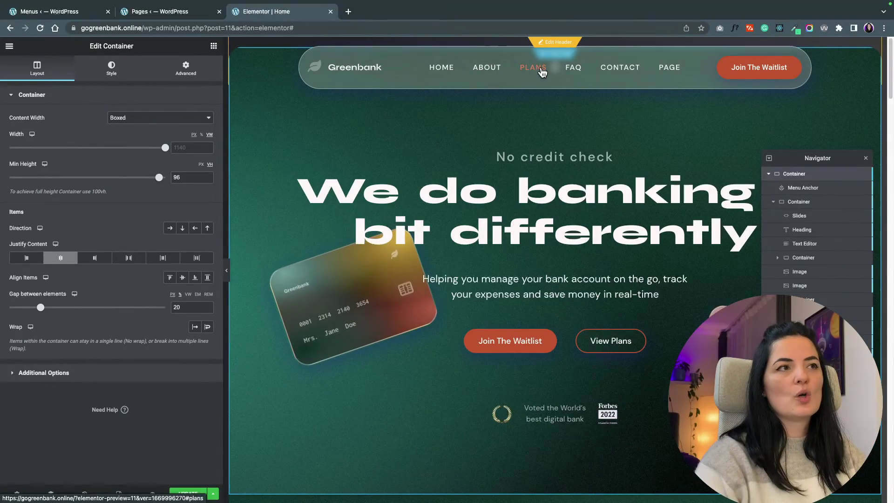
pyautogui.click(818, 191)
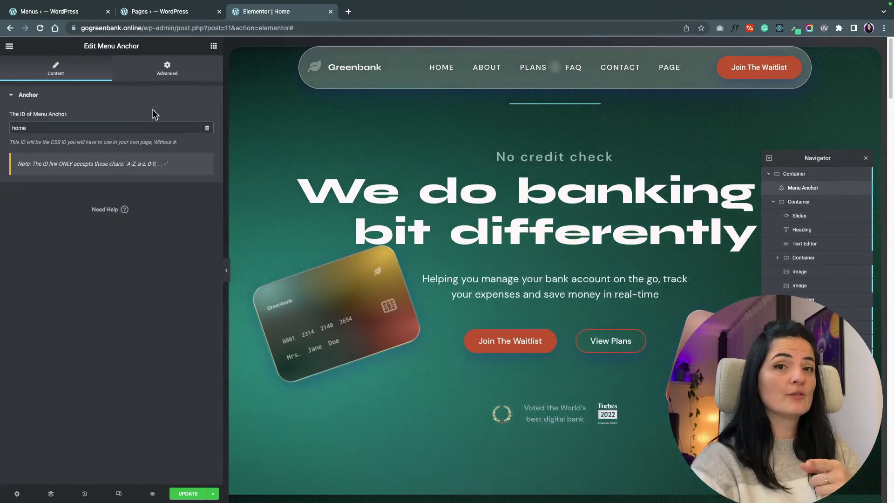
pyautogui.click(48, 12)
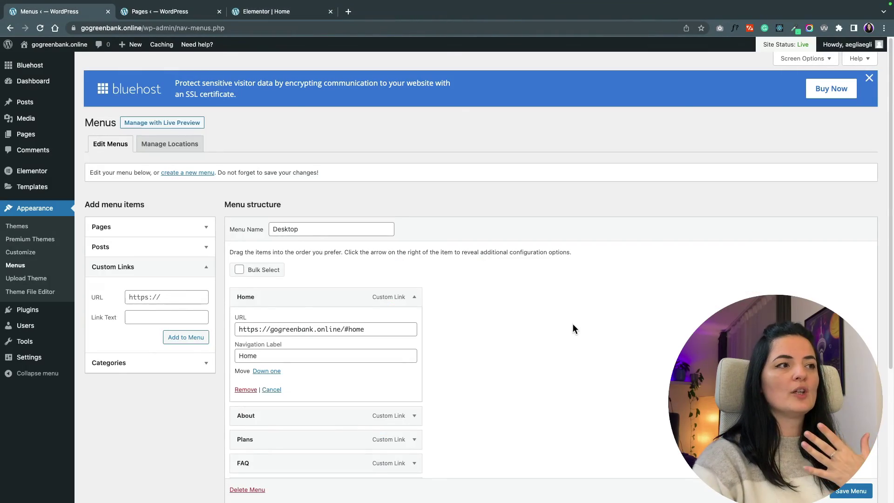
pyautogui.click(193, 267)
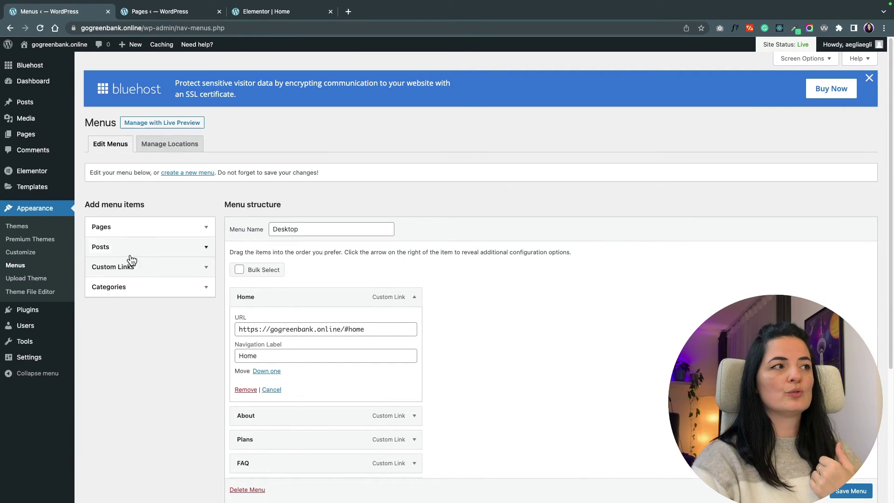
pyautogui.click(101, 266)
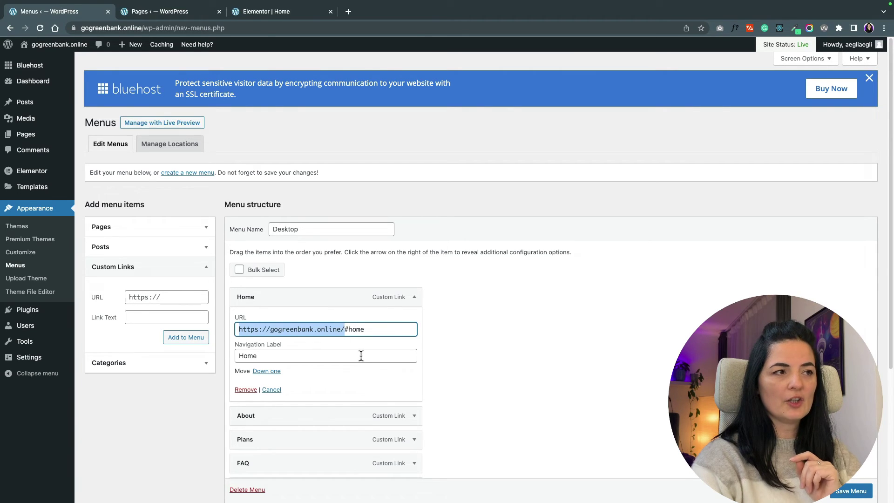
pyautogui.click(345, 329)
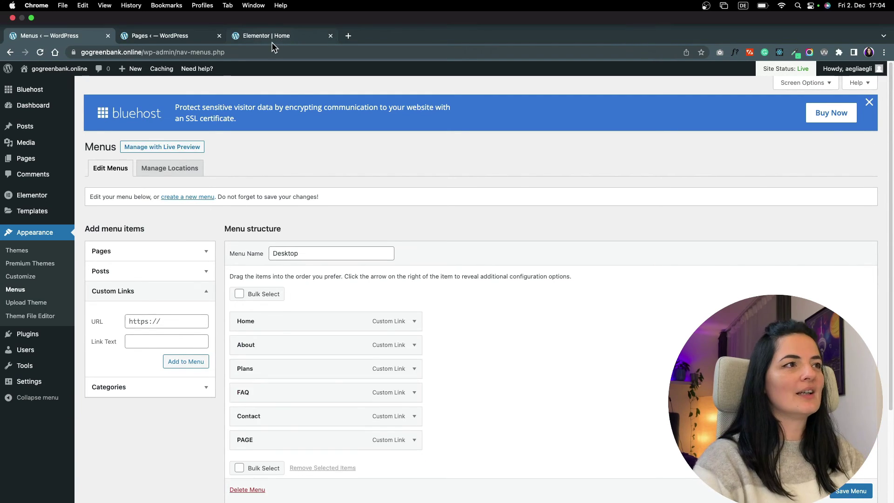
# In Elementor, check the container below the hero has CSS ID scrolldown.
pyautogui.click(267, 11)
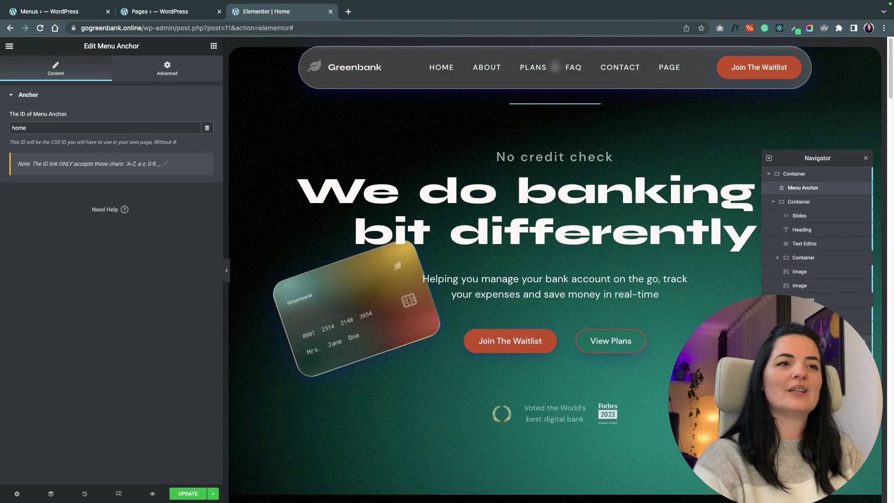
pyautogui.click(769, 174)
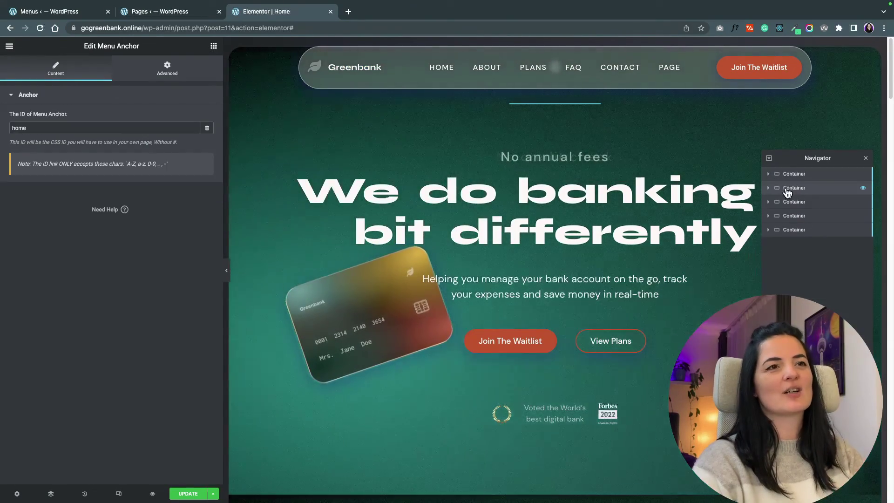
pyautogui.click(787, 191)
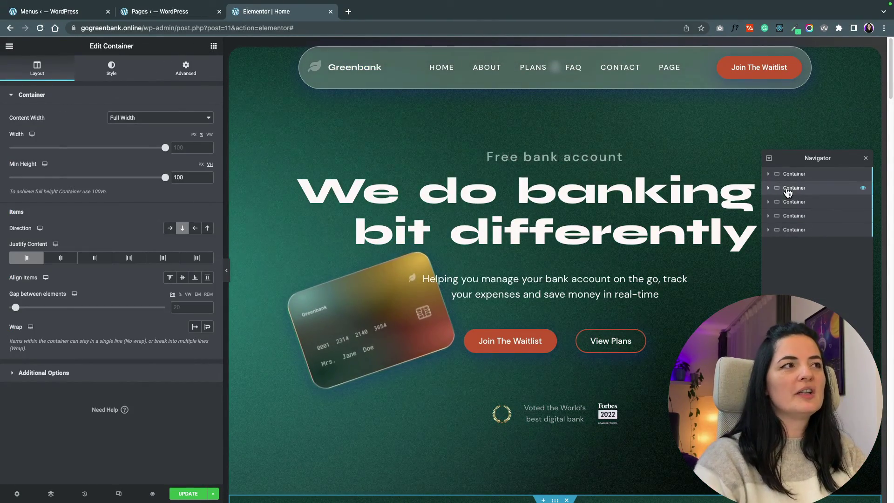
pyautogui.click(202, 76)
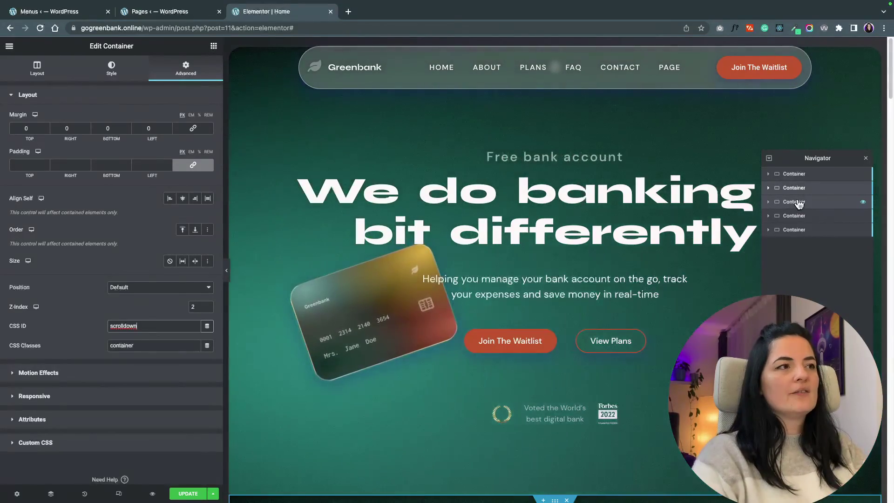
# Check the third container's CSS ID and the FAQ container's CSS ID faq.
pyautogui.click(794, 202)
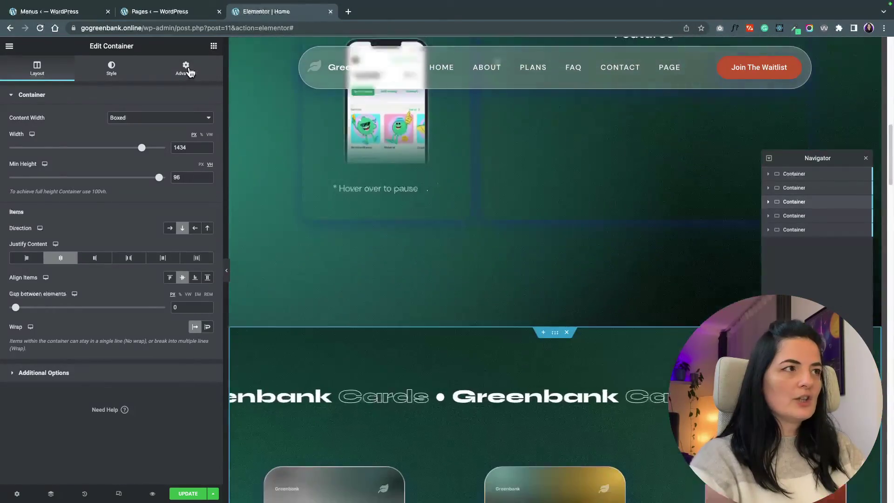
pyautogui.click(185, 69)
pyautogui.click(794, 215)
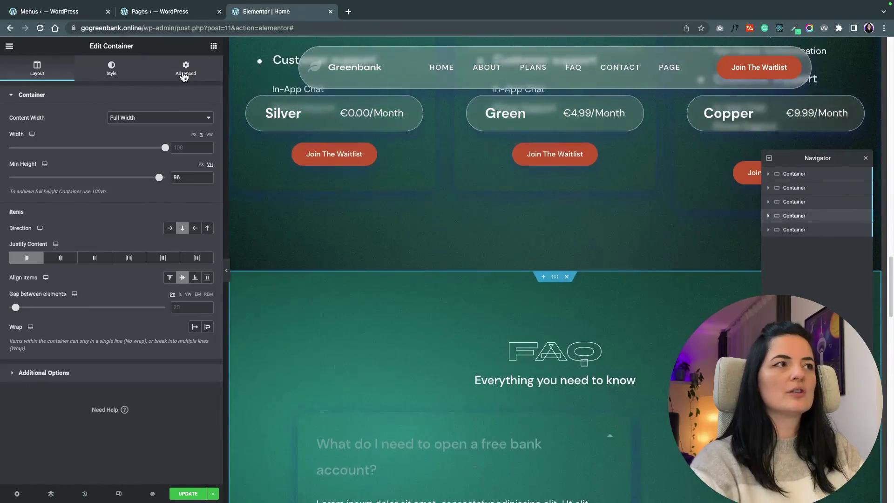
pyautogui.click(186, 69)
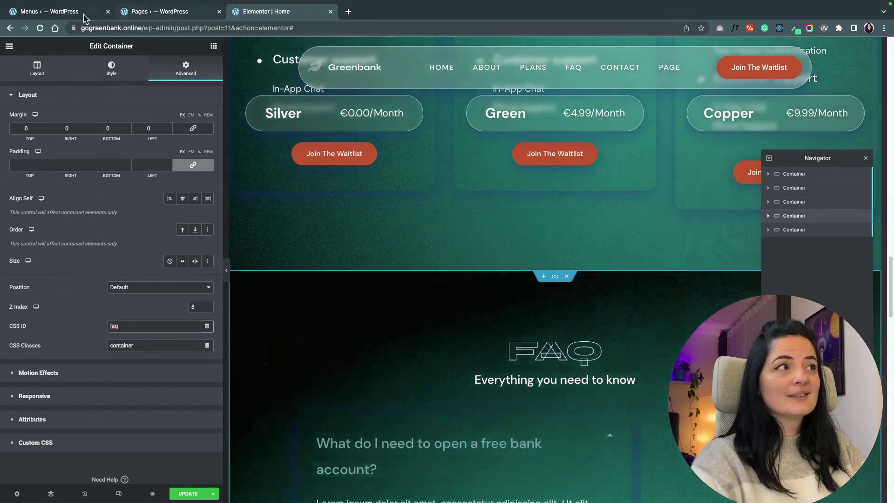
pyautogui.click(49, 11)
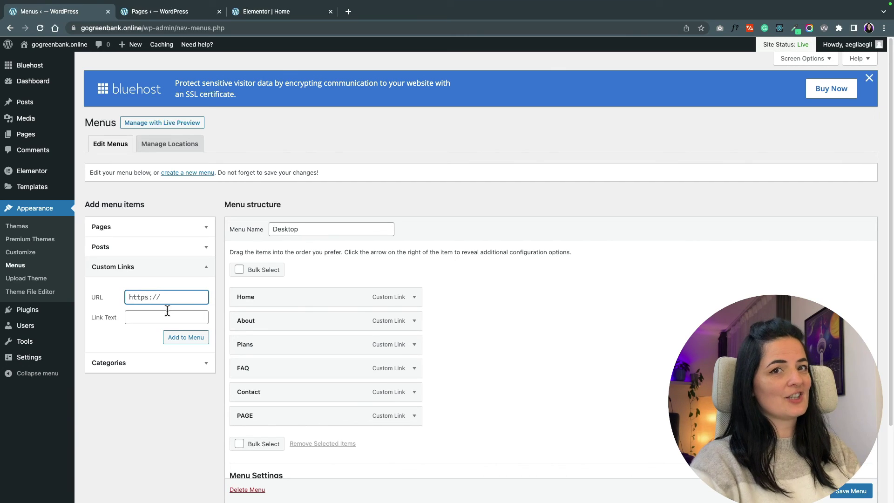
# Expand the About menu item to reveal its #scrolldown URL.
pyautogui.click(261, 320)
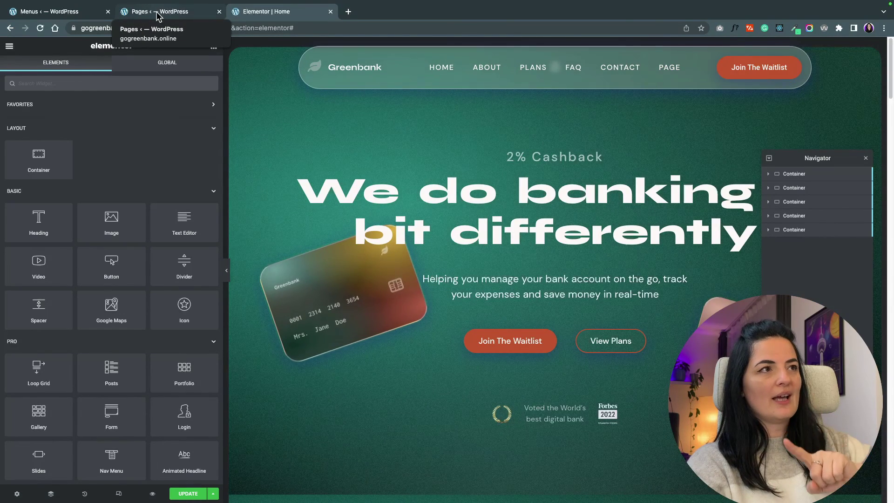
# Confirm from the Pages list that Another page's permalink slug is 'page'.
pyautogui.click(158, 17)
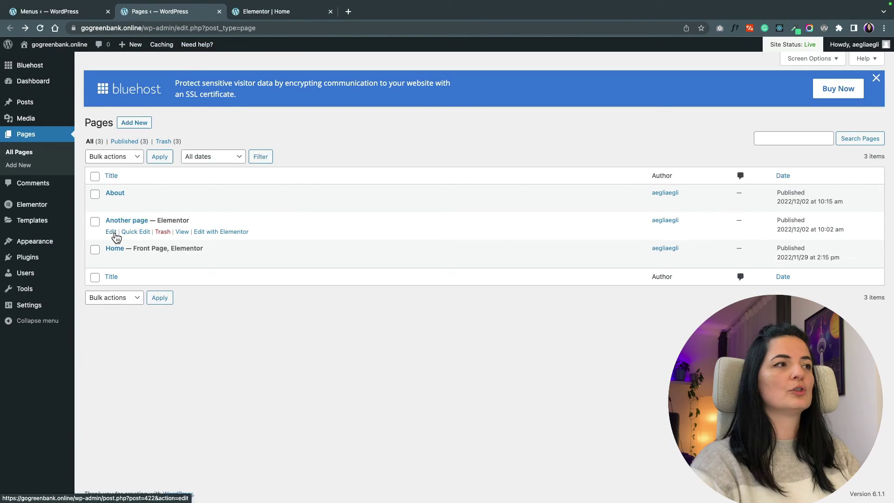
pyautogui.click(112, 232)
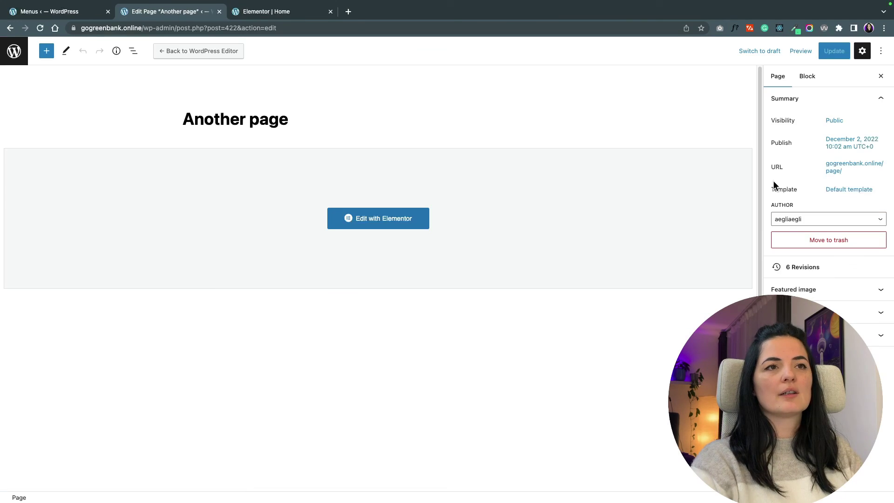
pyautogui.click(847, 173)
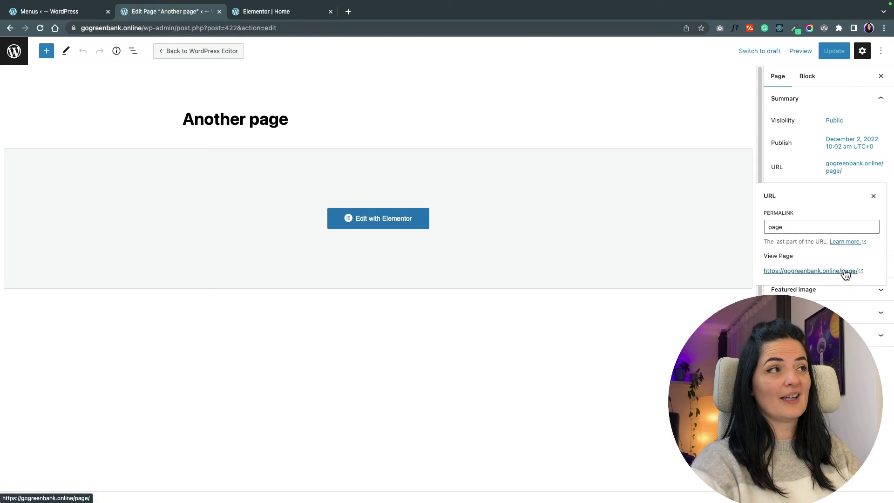
pyautogui.click(64, 13)
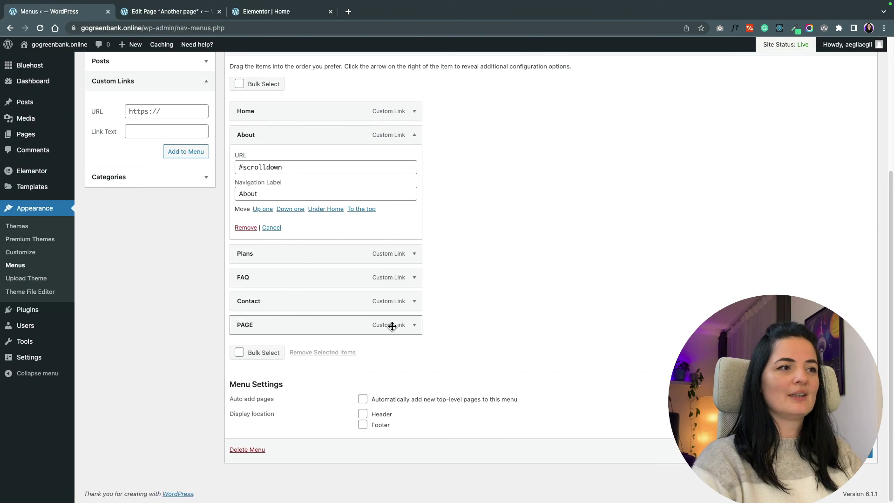
pyautogui.click(414, 325)
pyautogui.scroll(-2, 496, 336)
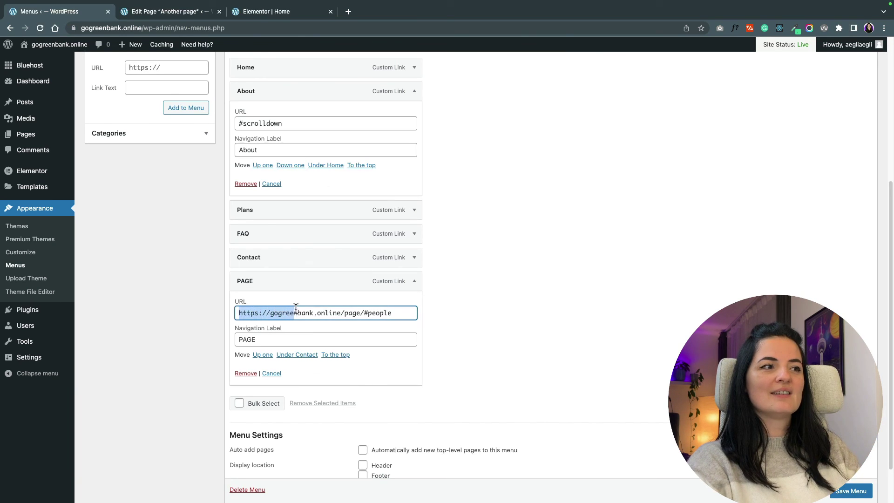
pyautogui.click(366, 313)
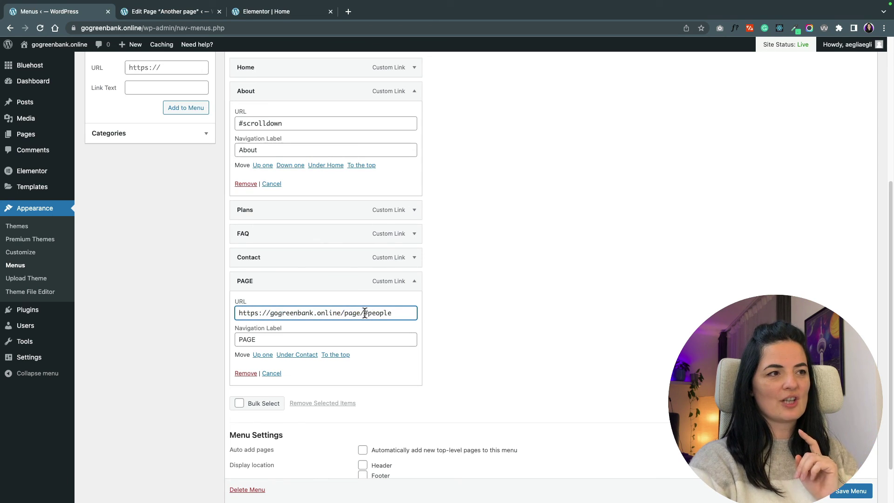